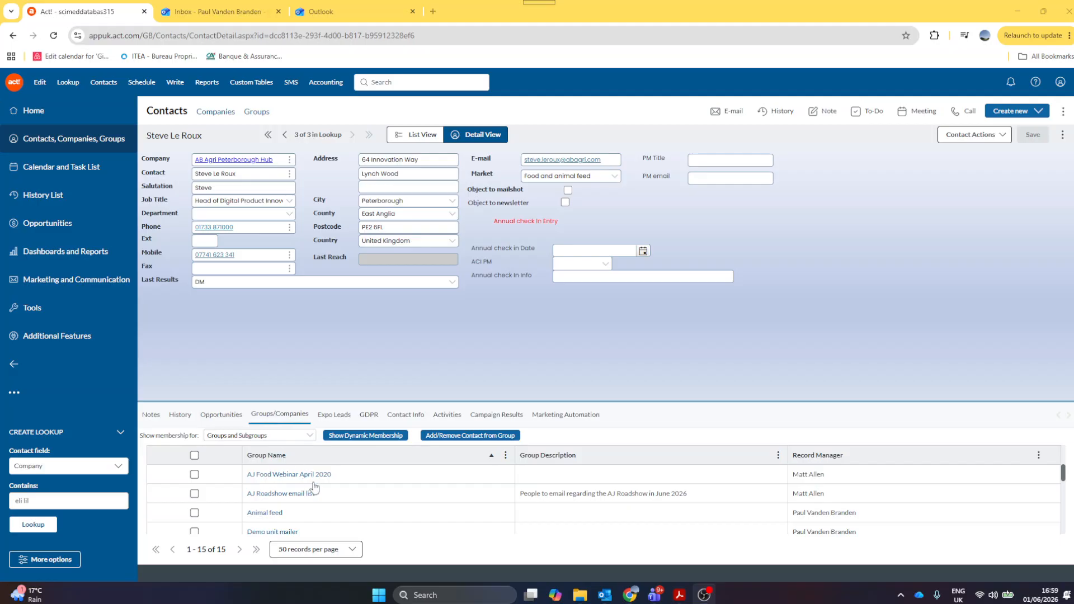
Review the full list of groups the open contact belongs to
scroll(334, 496, "down", 3)
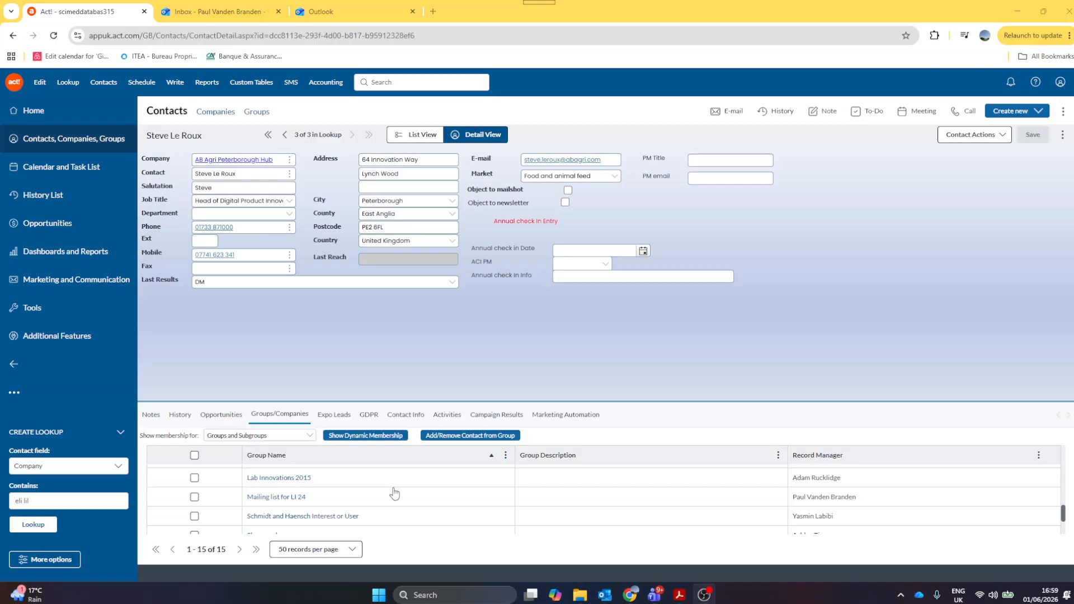
scroll(394, 492, "up", 4)
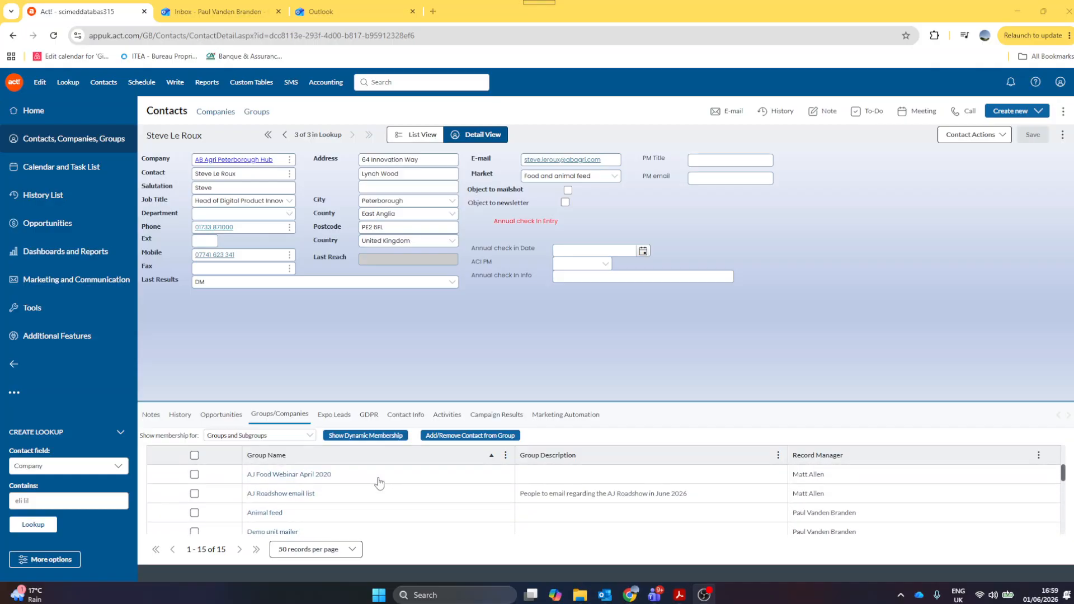
scroll(379, 484, "down", 3)
scroll(378, 485, "down", 2)
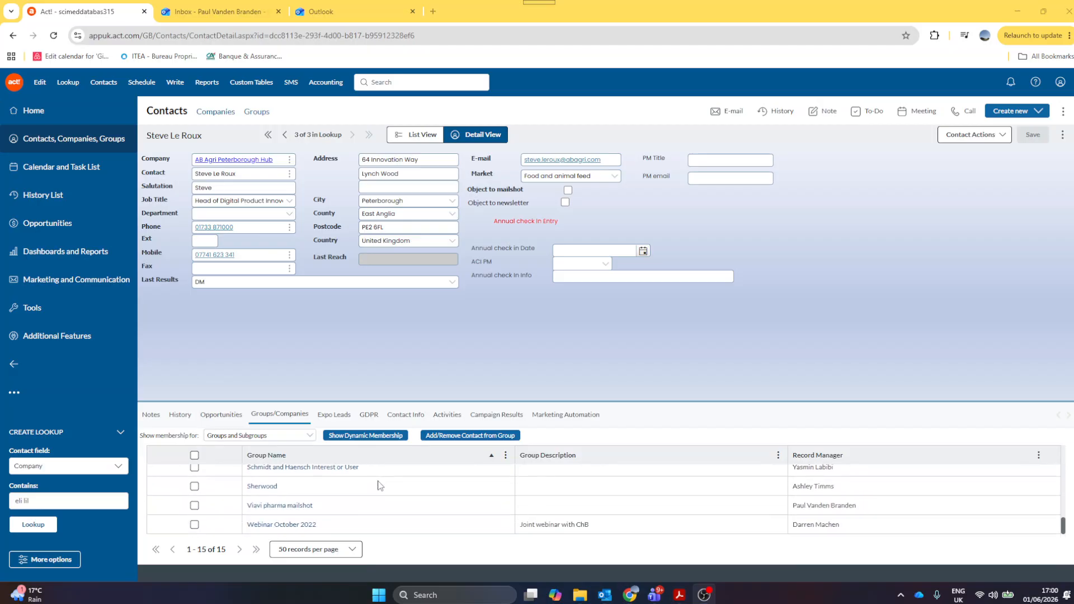
scroll(379, 485, "up", 2)
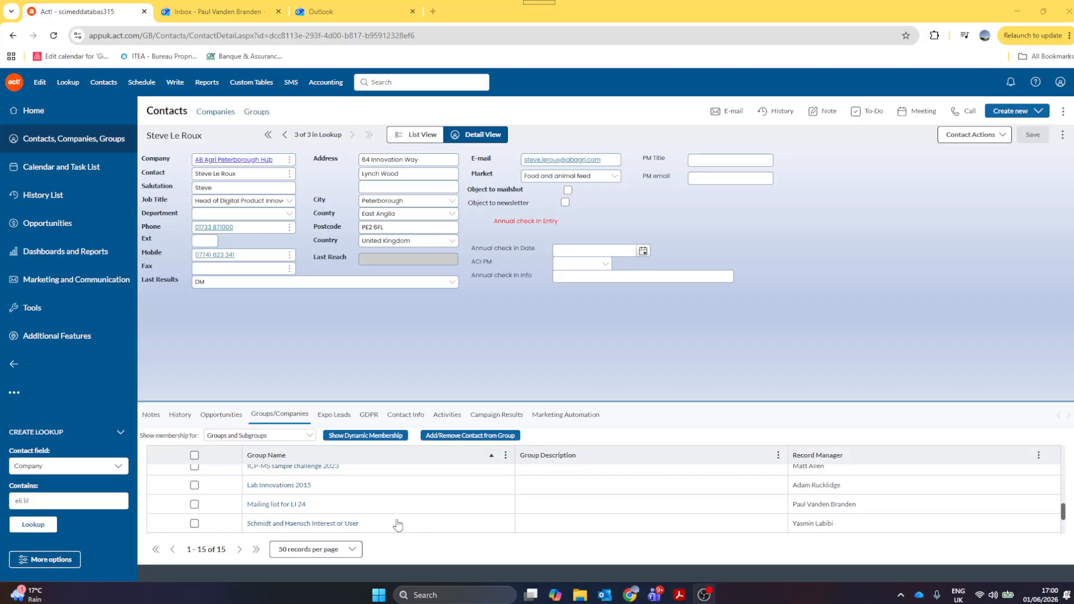
scroll(397, 524, "up", 2)
scroll(397, 524, "up", 2)
scroll(390, 511, "up", 2)
scroll(388, 511, "down", 6)
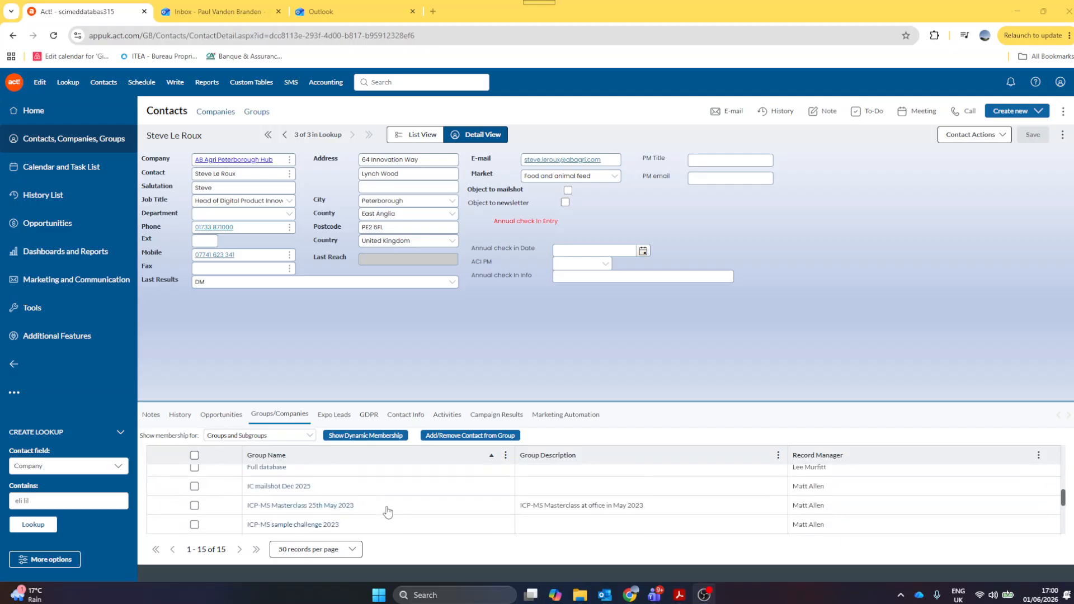
scroll(388, 512, "up", 4)
scroll(388, 511, "down", 5)
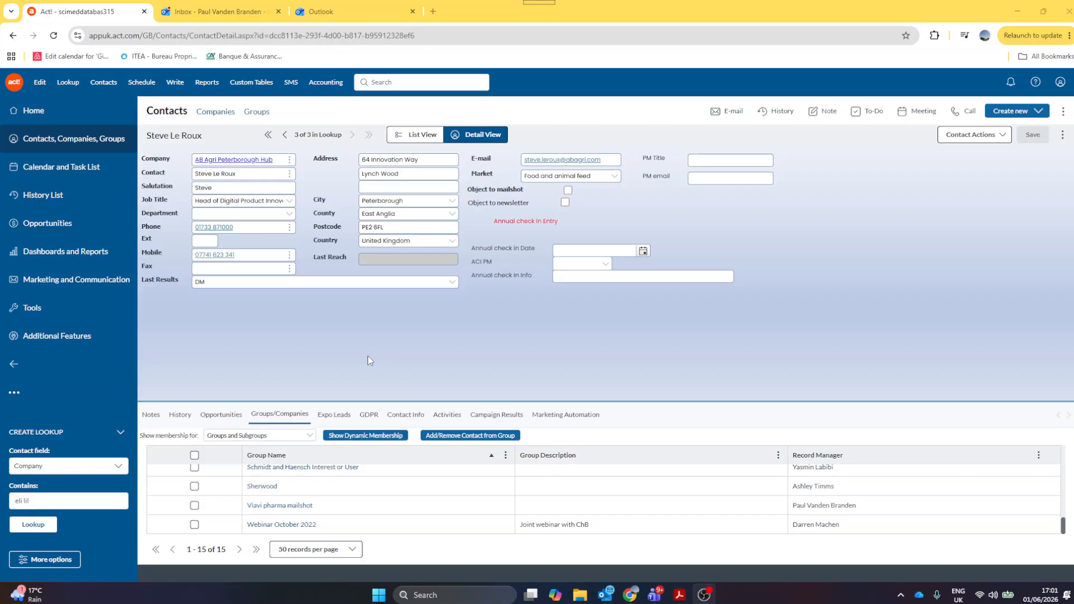
Open the AB Agri Peterborough Hub company record and create a contact from it, accepting the duplicate
left_click(227, 161)
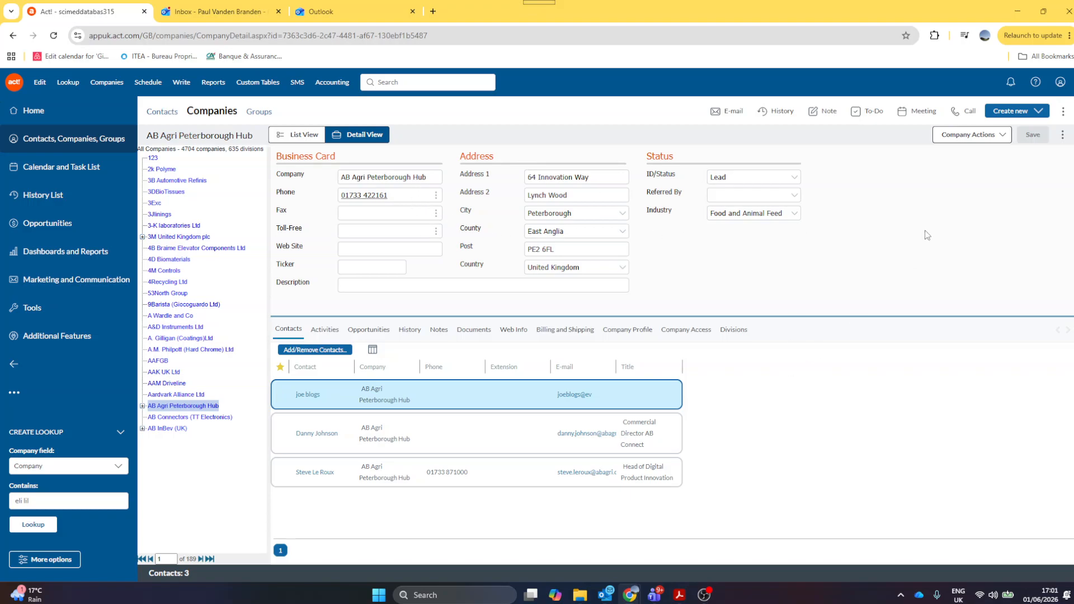
left_click(996, 137)
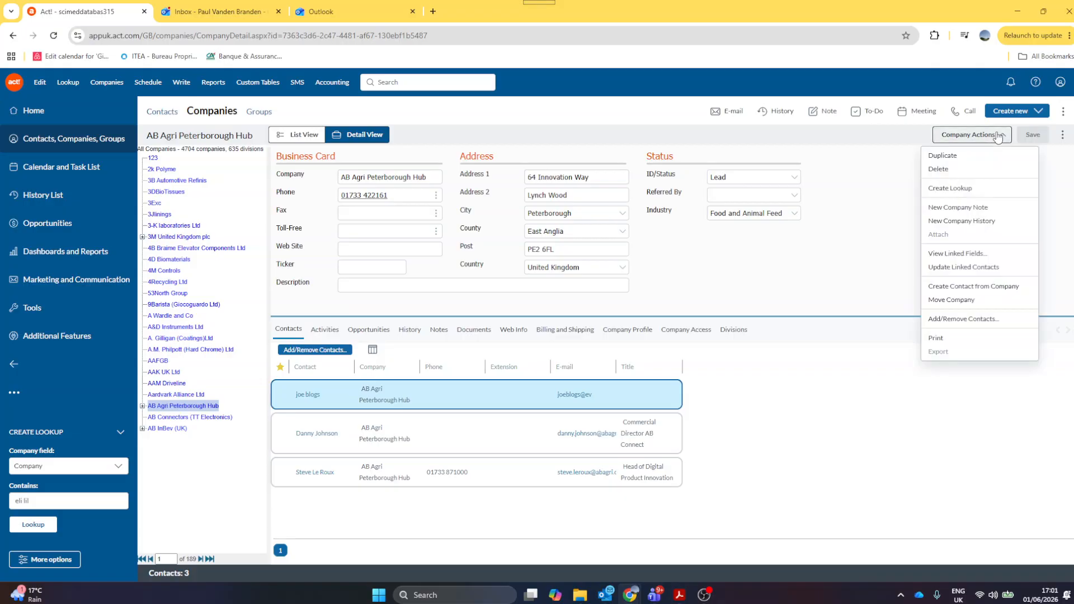
left_click(977, 287)
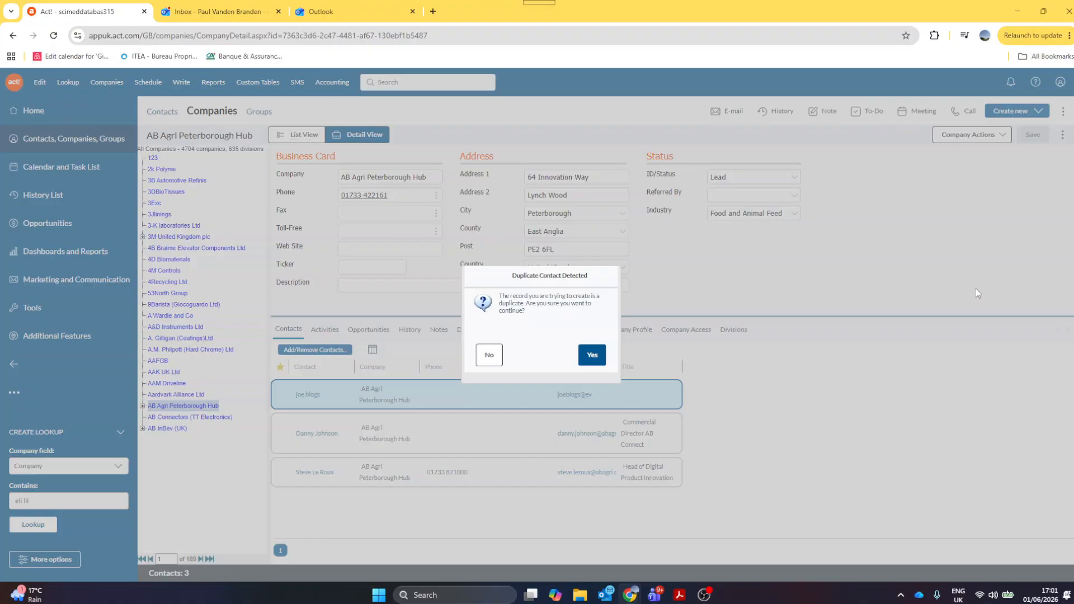
left_click(593, 357)
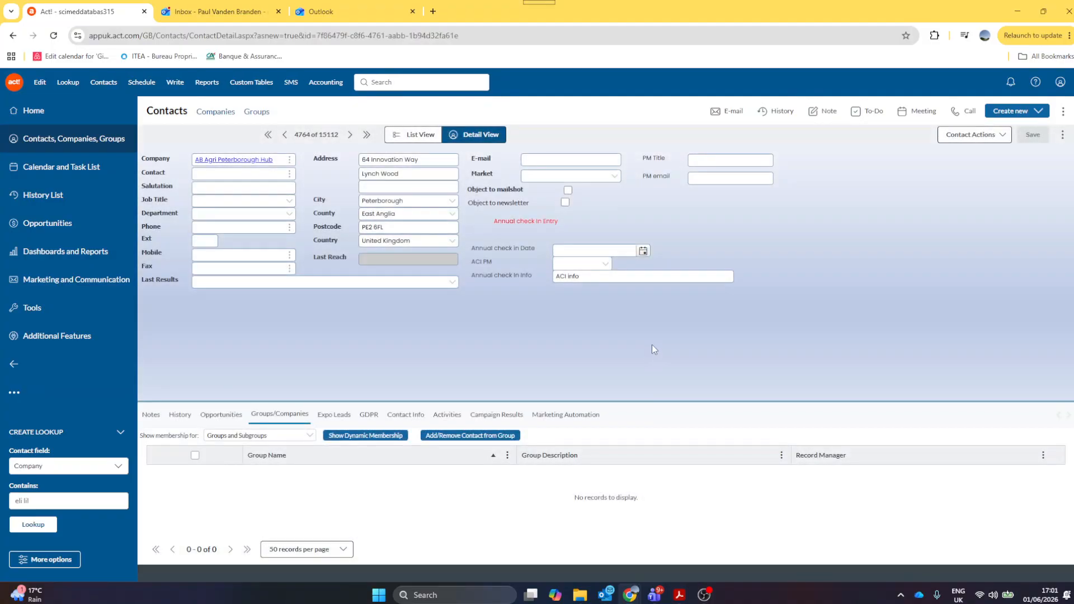
Fill in the new contact's name and e-mail address, and set the market to Arts, Antiquities & Museum
left_click(206, 175)
type("joe")
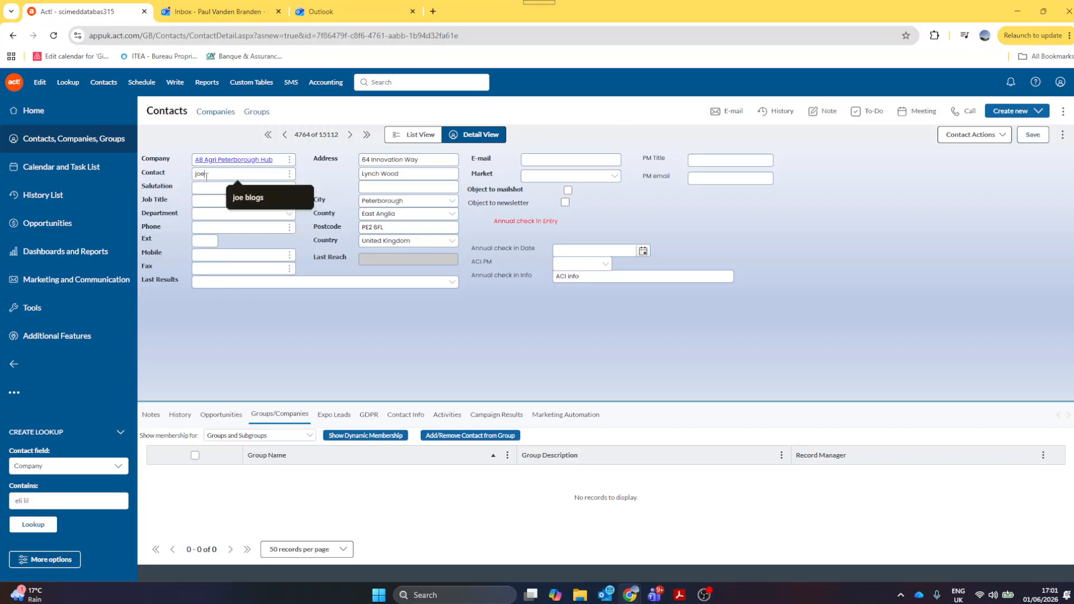
left_click(248, 198)
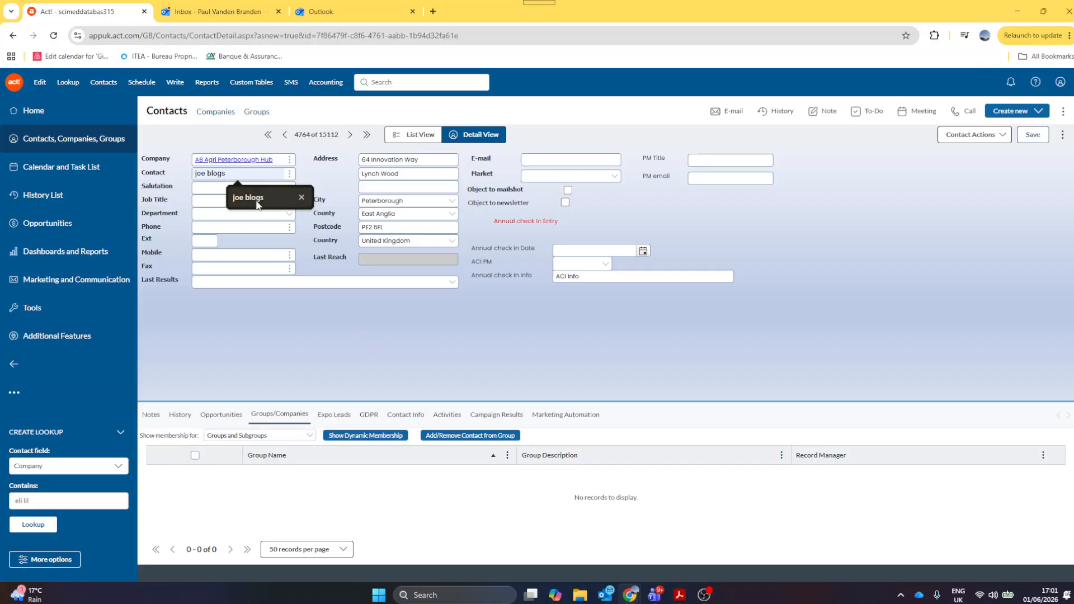
left_click(605, 162)
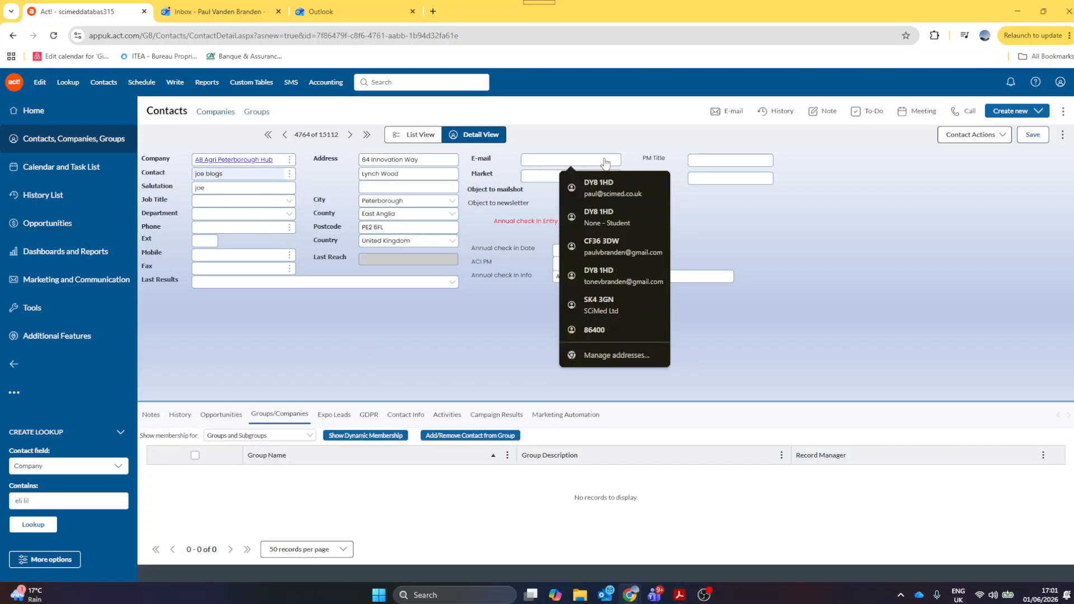
type("joeblogs@ab")
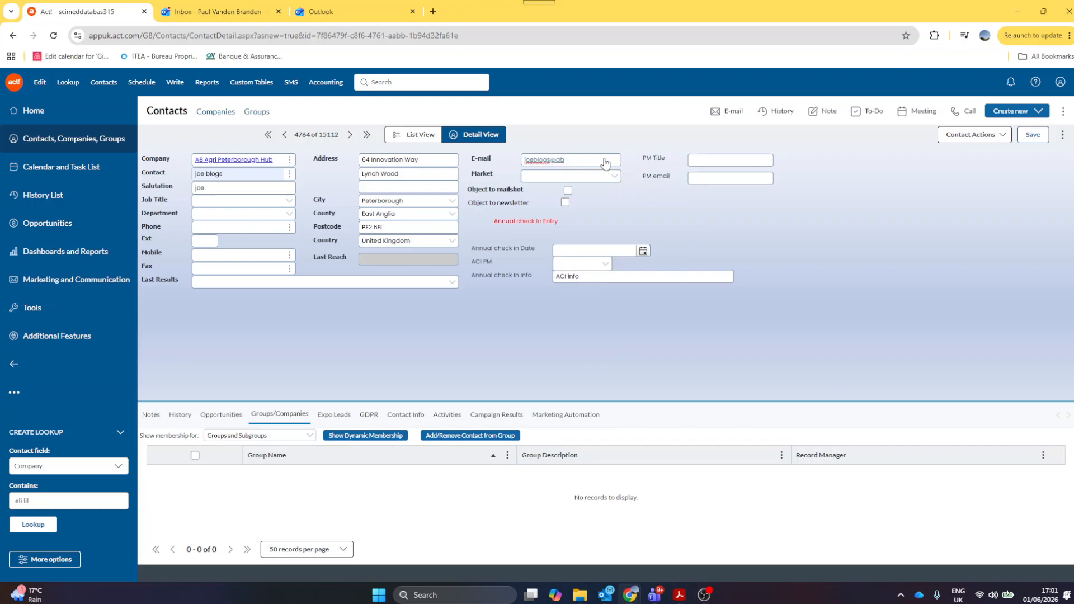
type("whatever")
left_click(614, 177)
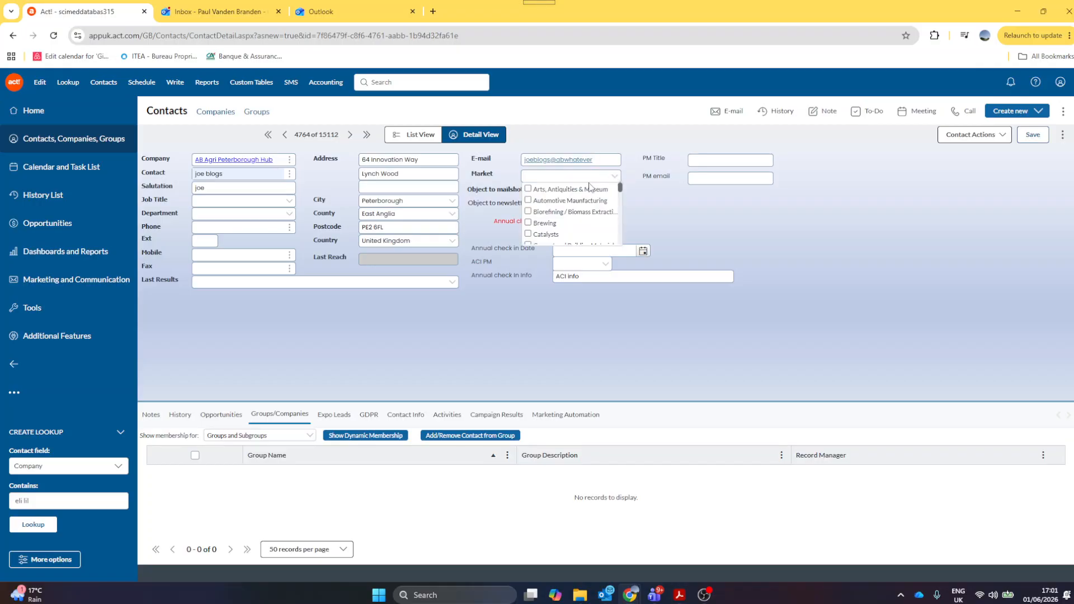
left_click(528, 190)
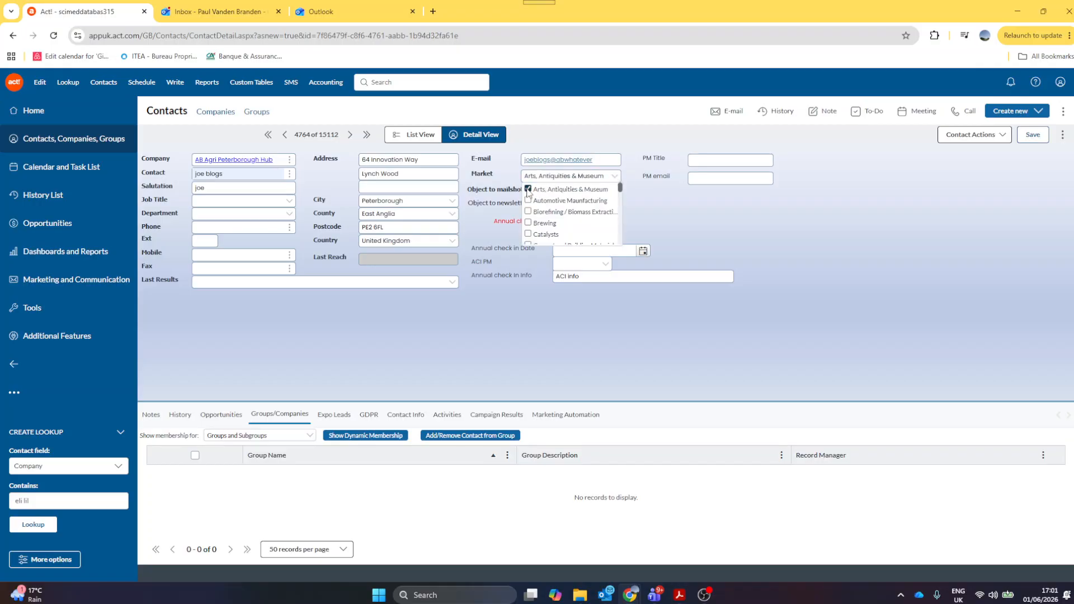
Add the new contact to the AA-ICP-ICPMS Interest or user group and save the membership
left_click(456, 435)
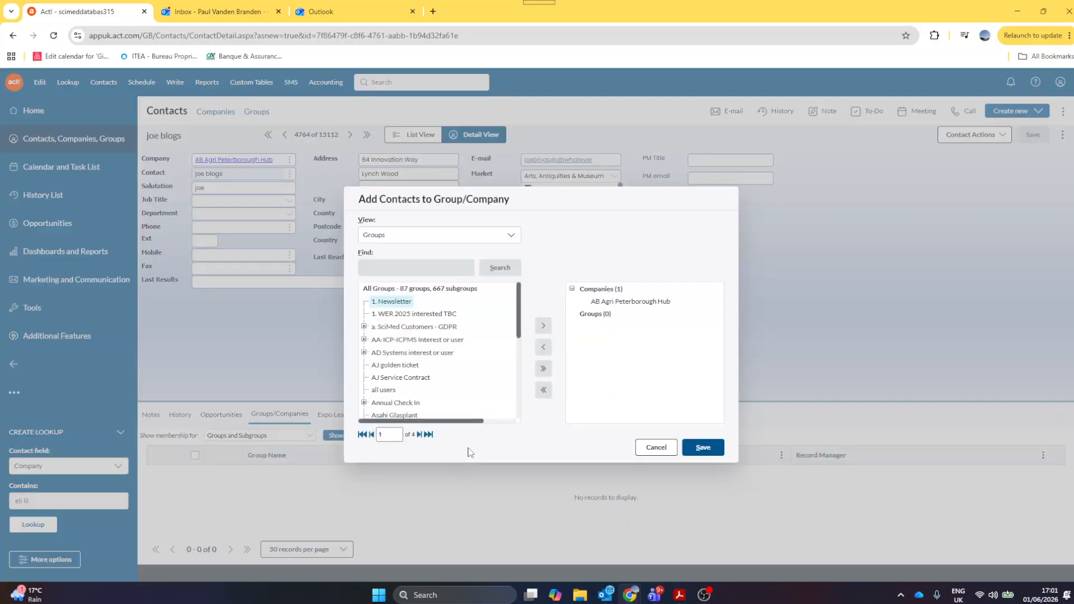
left_click(418, 352)
left_click(543, 325)
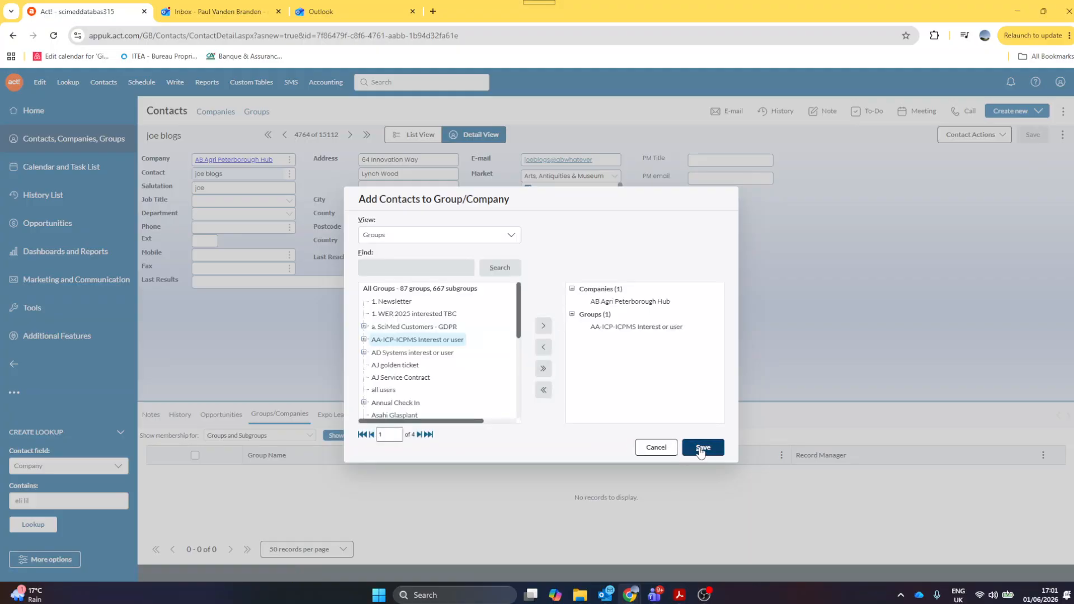
left_click(700, 448)
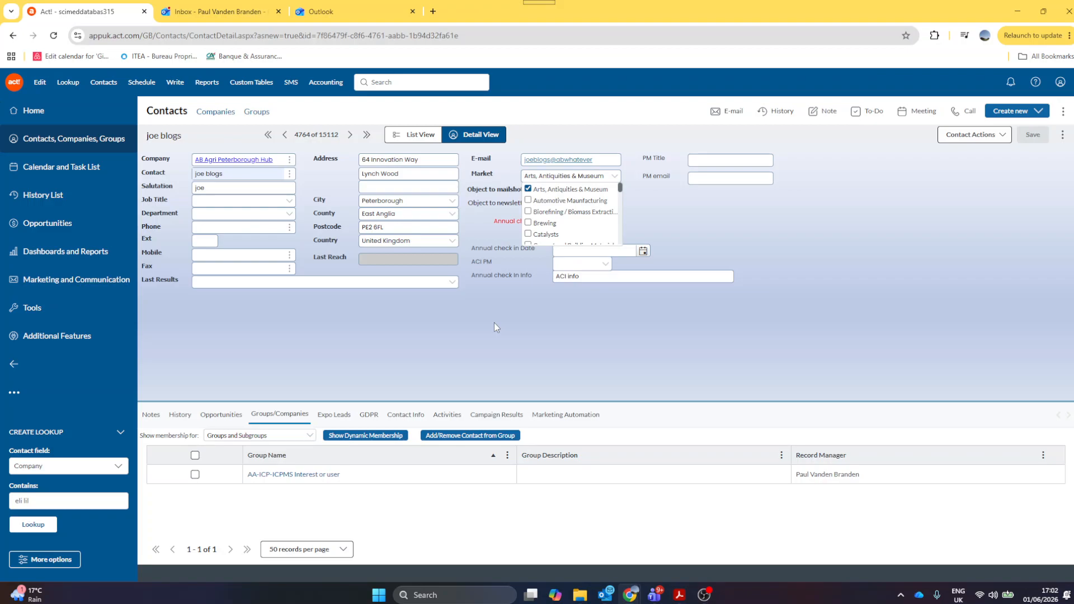
Create a new company record named "joe blogs company" and fill in its first address line
left_click(229, 113)
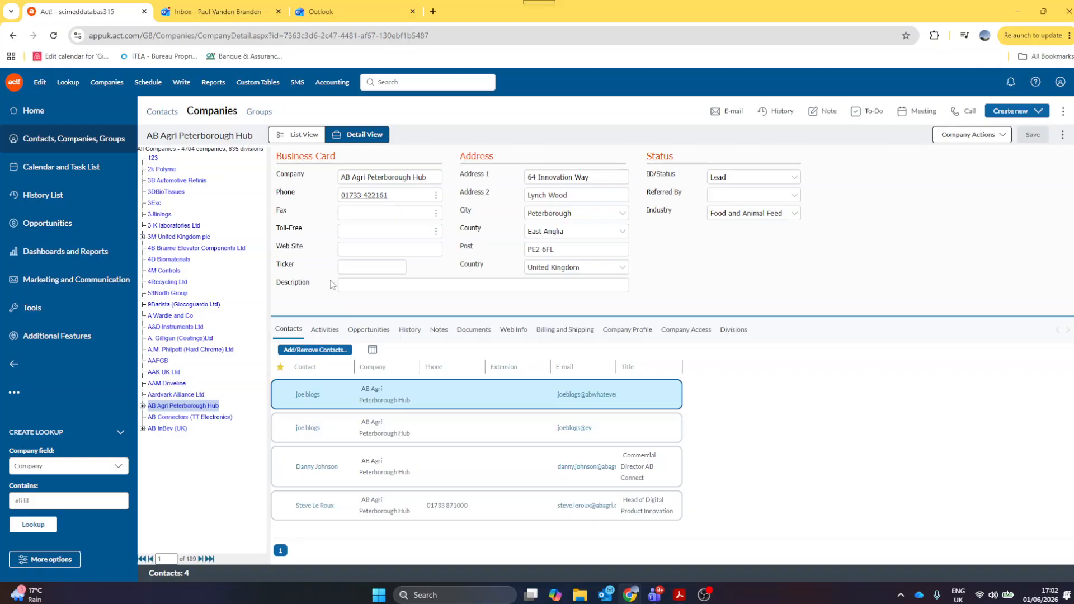
left_click(1037, 112)
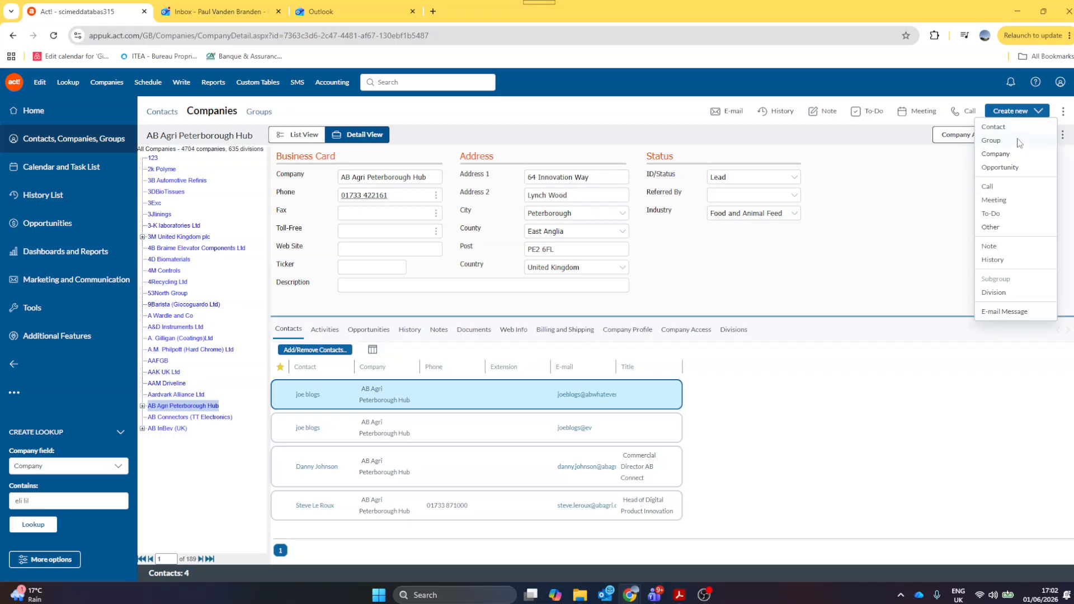
left_click(1008, 163)
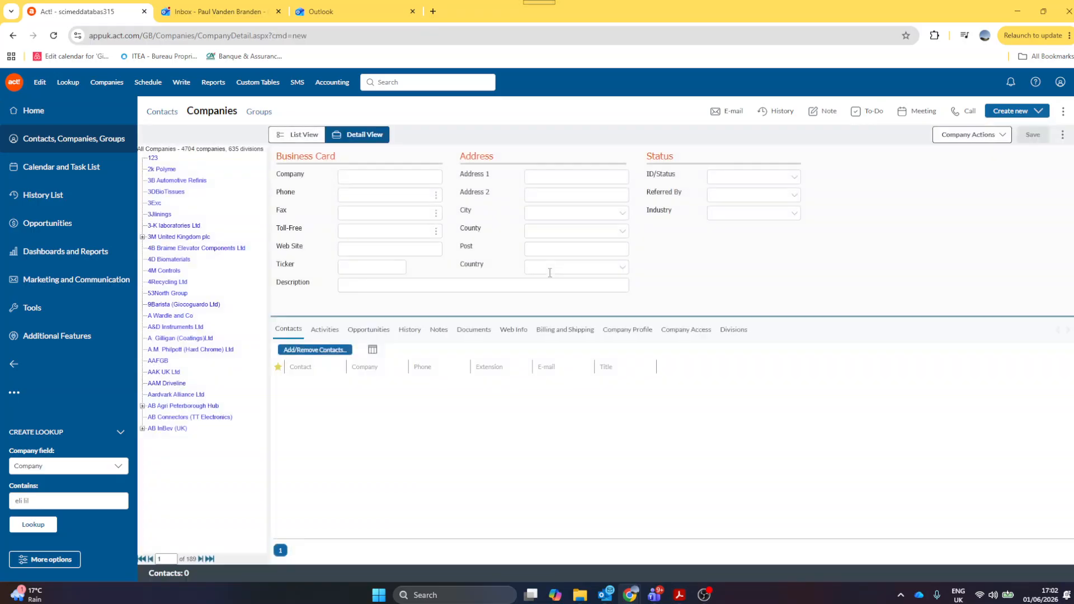
type("joe ")
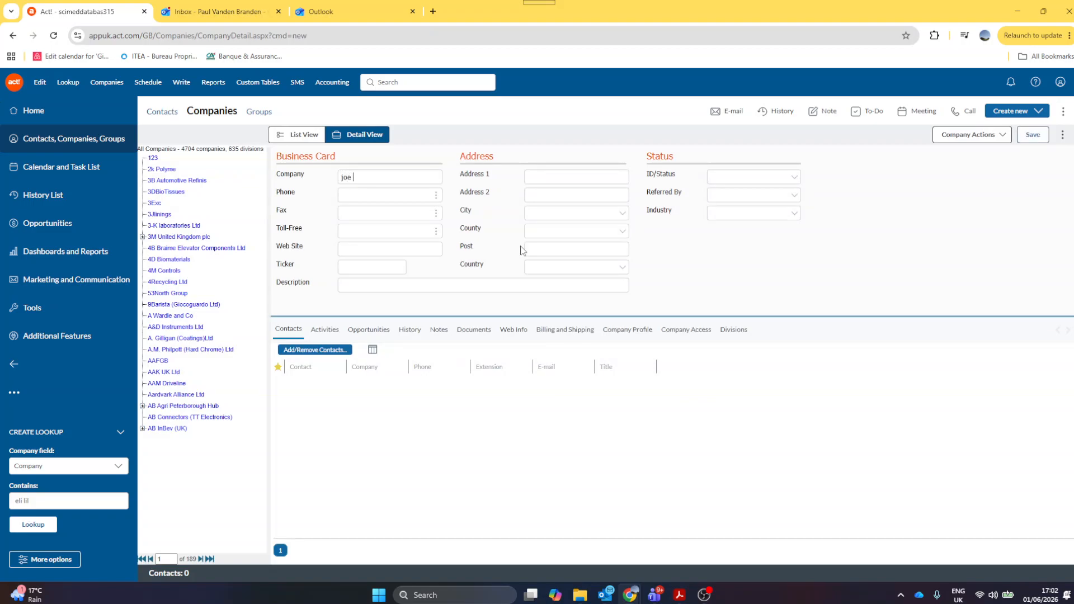
type("blogs company")
left_click(562, 178)
type("123 rtsd")
Set the company's city to Wallingford and county to Oxfordshire, fill in the postcode, and save the record
left_click(564, 214)
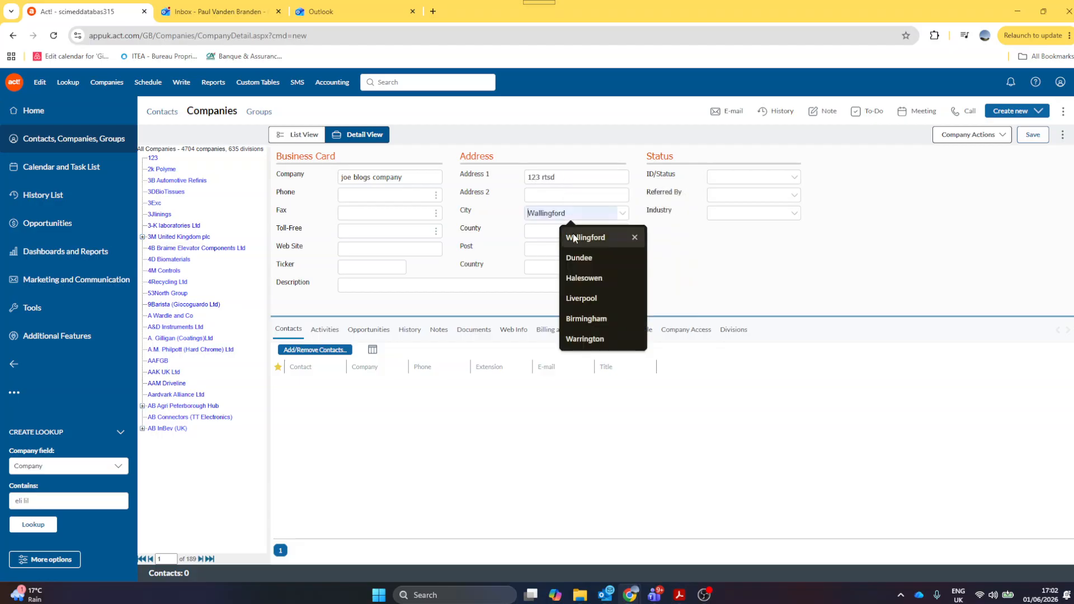
left_click(576, 237)
left_click(565, 234)
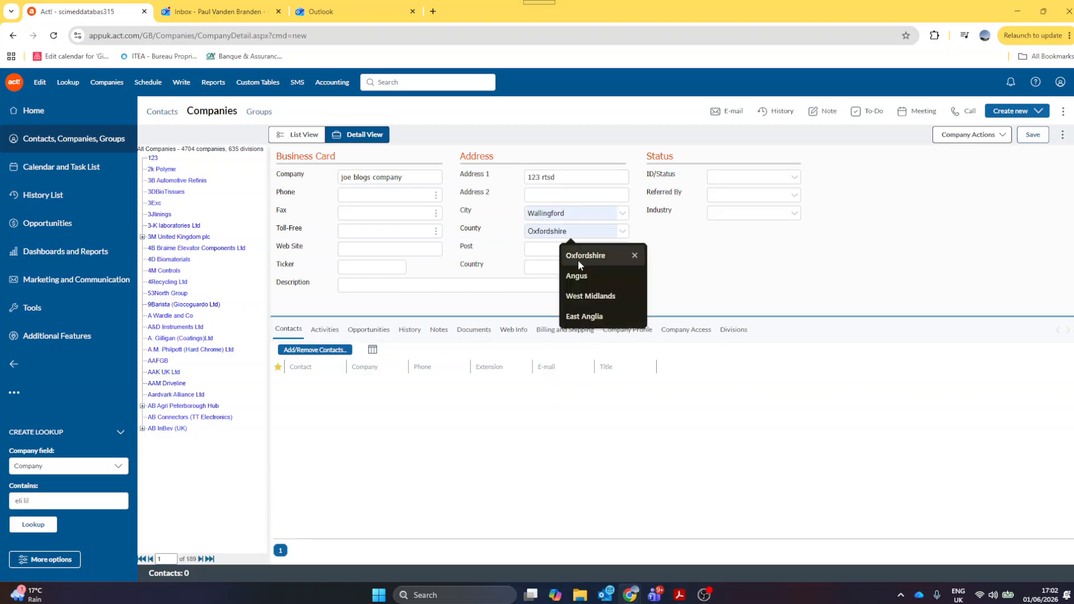
left_click(575, 256)
left_click(551, 254)
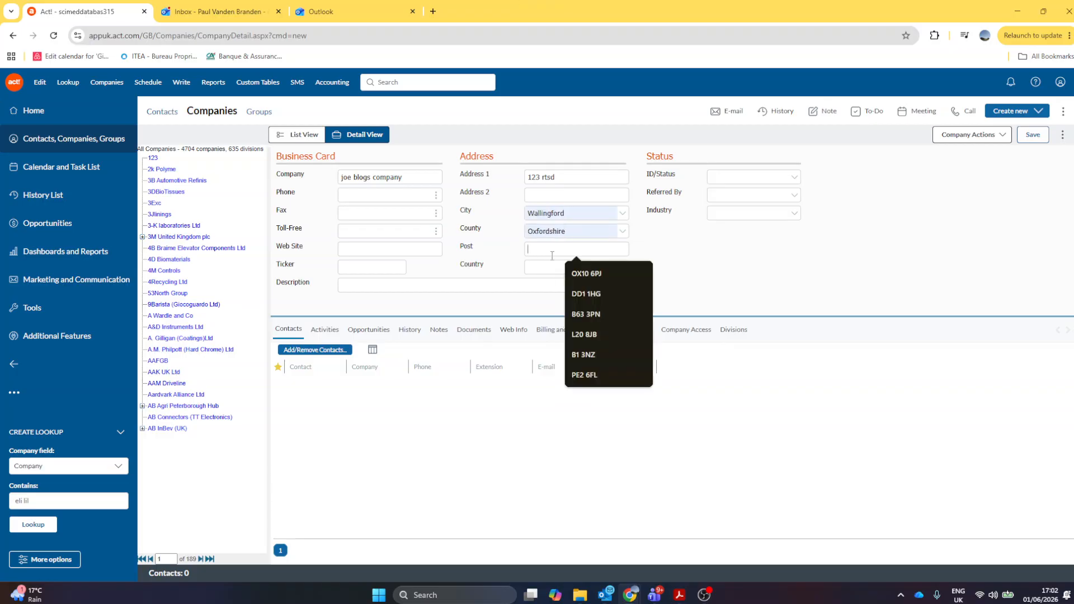
left_click(580, 293)
left_click(1032, 135)
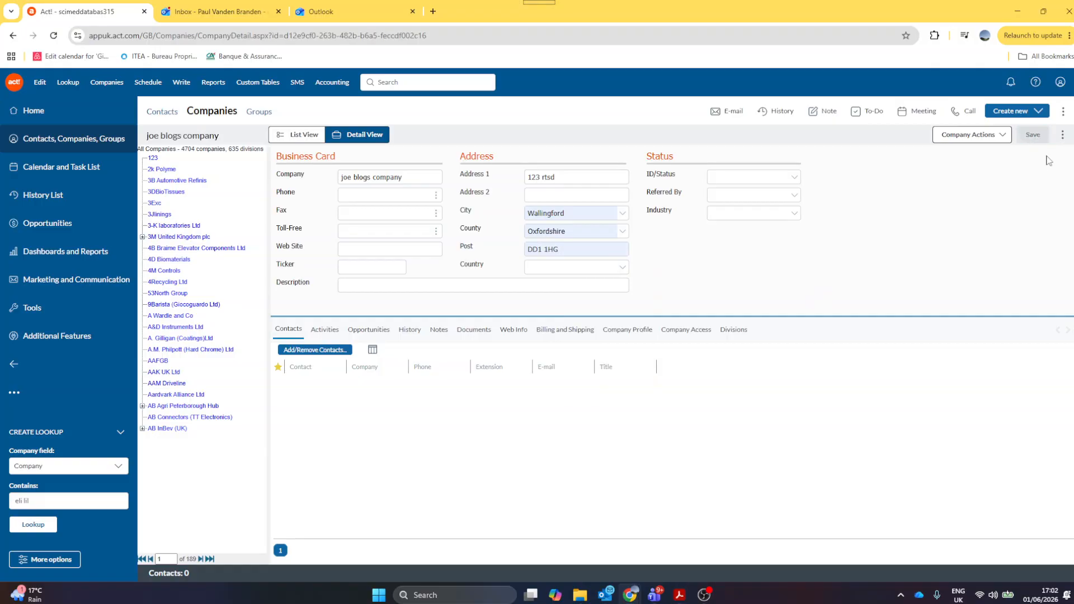
Create a contact from the "joe blogs company" record, accepting the duplicate
left_click(1000, 136)
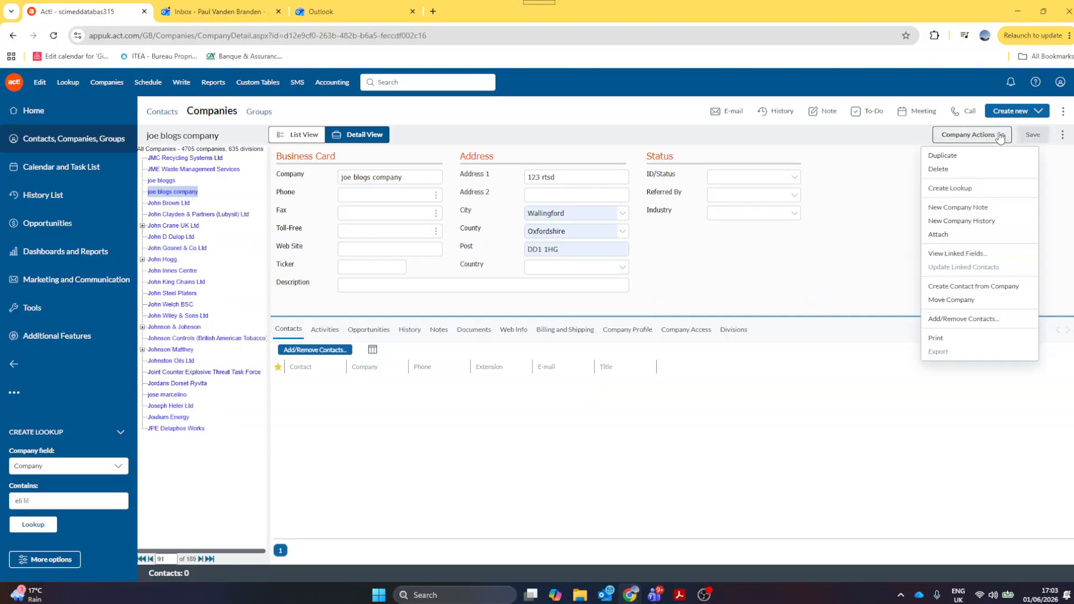
left_click(982, 287)
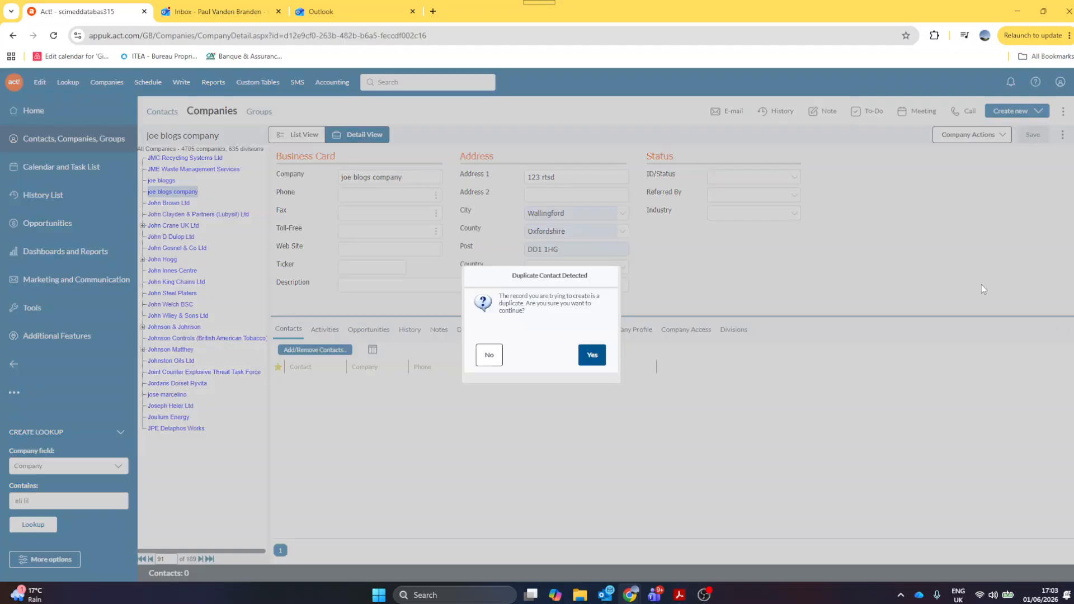
left_click(592, 356)
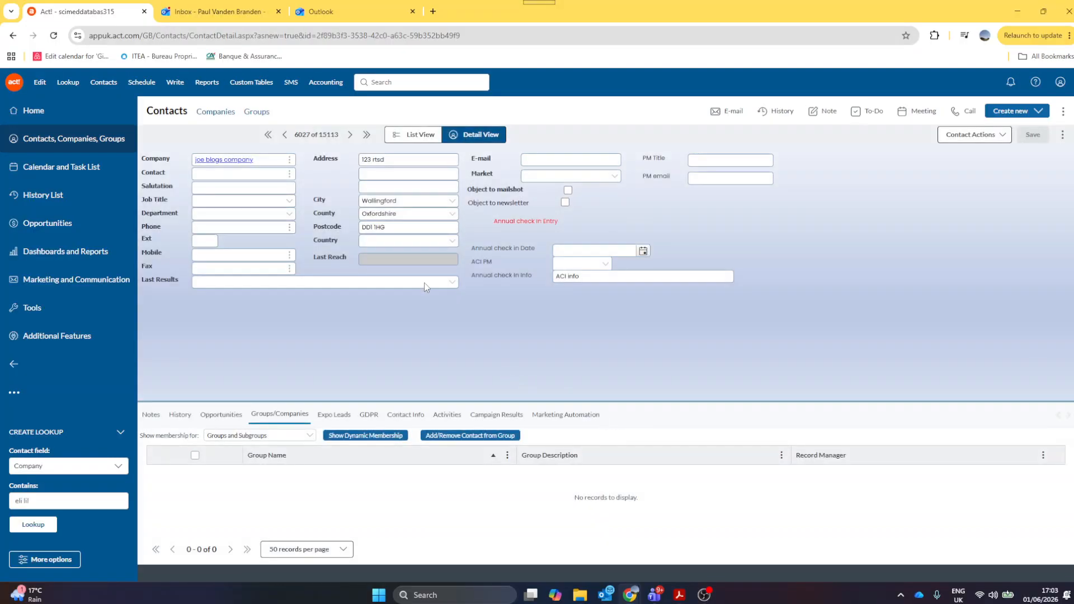
Fill in the contact's name and e-mail field, and set the market to Brewing
left_click(269, 178)
type("joe blogs")
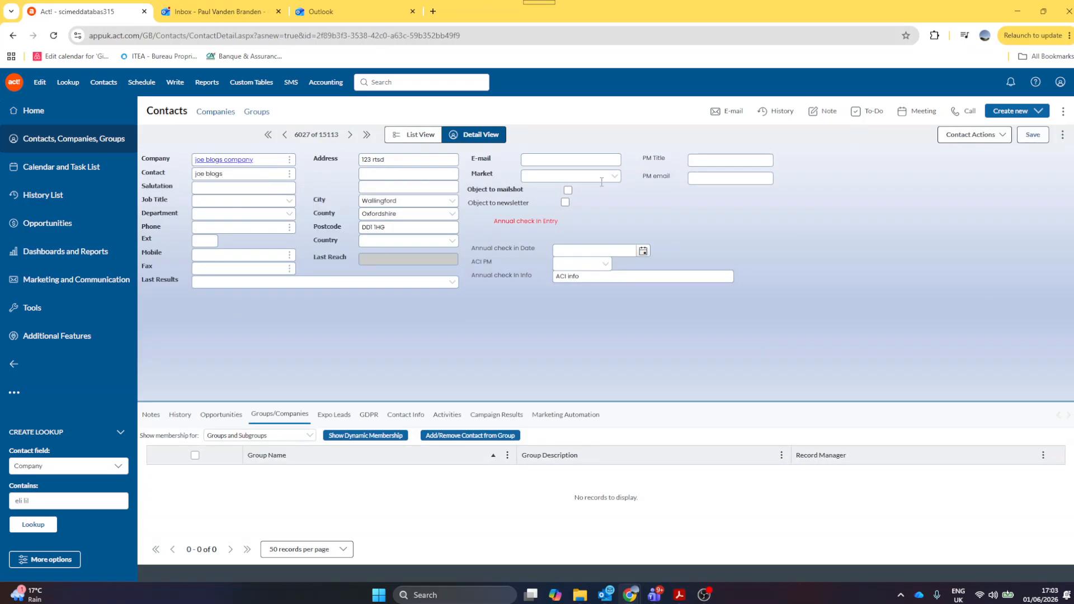
left_click(572, 161)
type("dfdsadas")
left_click(562, 176)
left_click(540, 223)
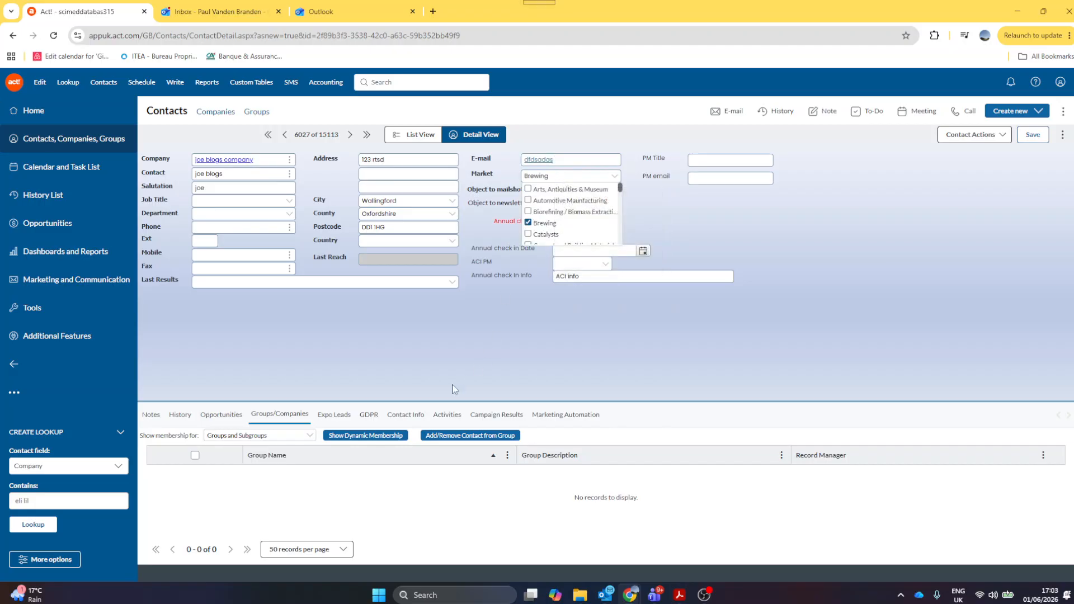
Add the joe blogs company contact to the "DLS interest or user" group and save the membership
left_click(463, 435)
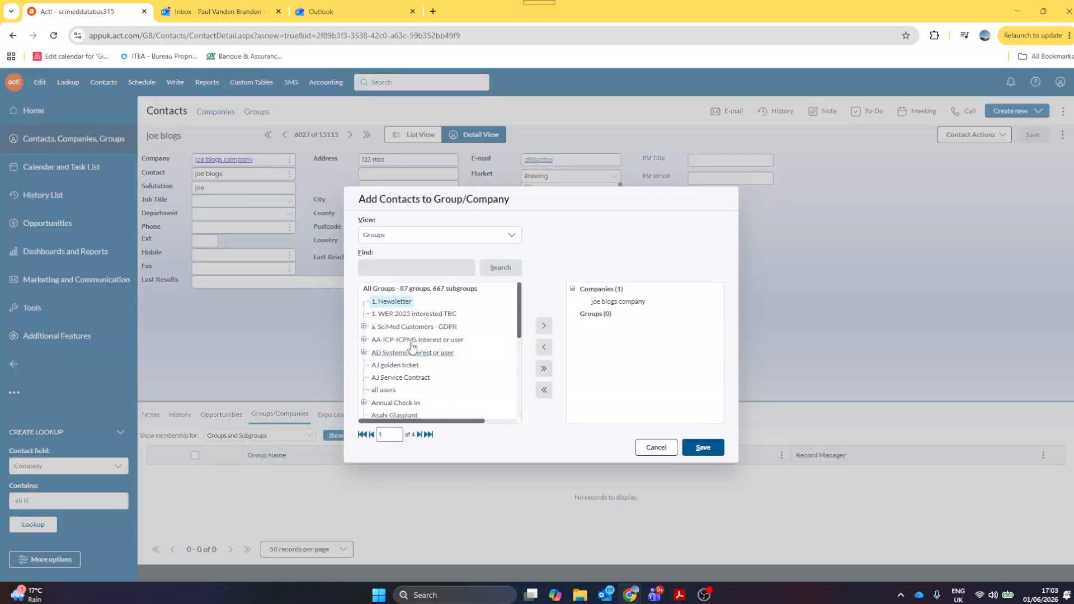
scroll(405, 380, "down", 5)
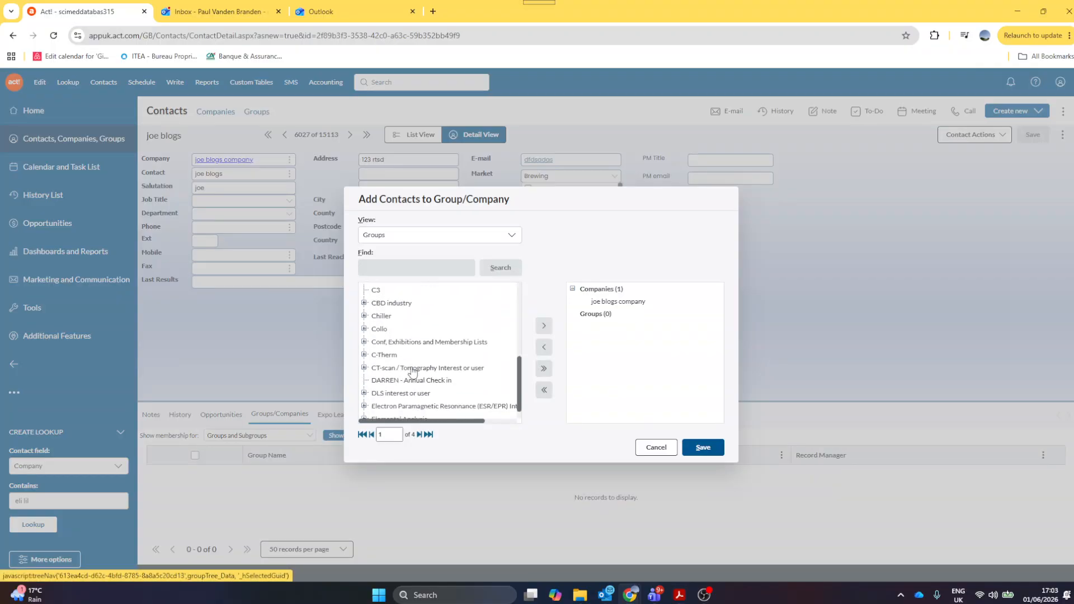
left_click(395, 386)
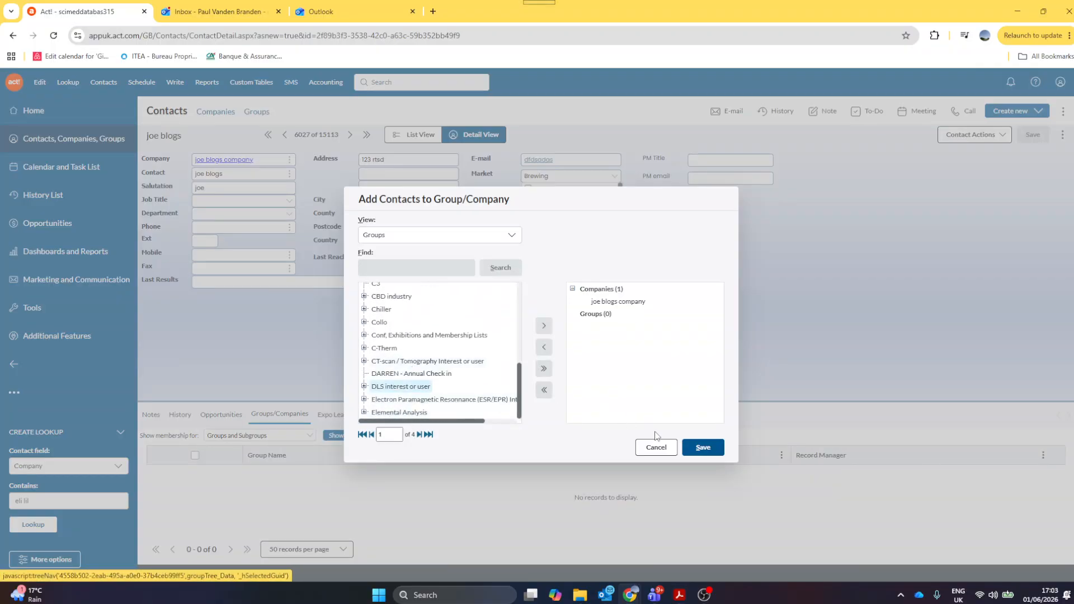
left_click(543, 325)
left_click(703, 448)
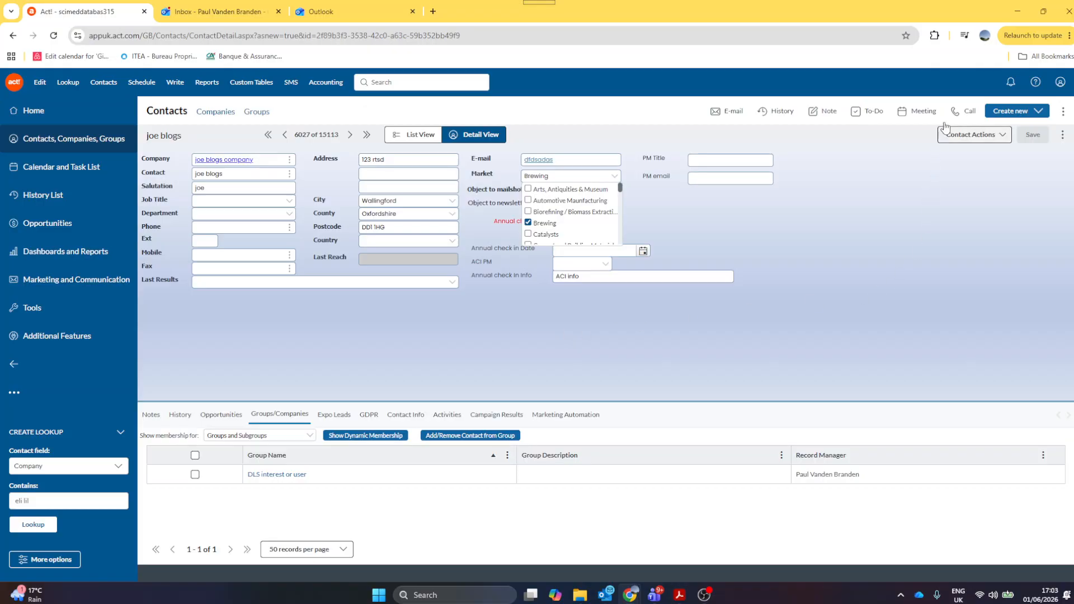
Create a new blank contact, enter "iopi[i[" as its company, and fill in the contact's name
left_click(1034, 112)
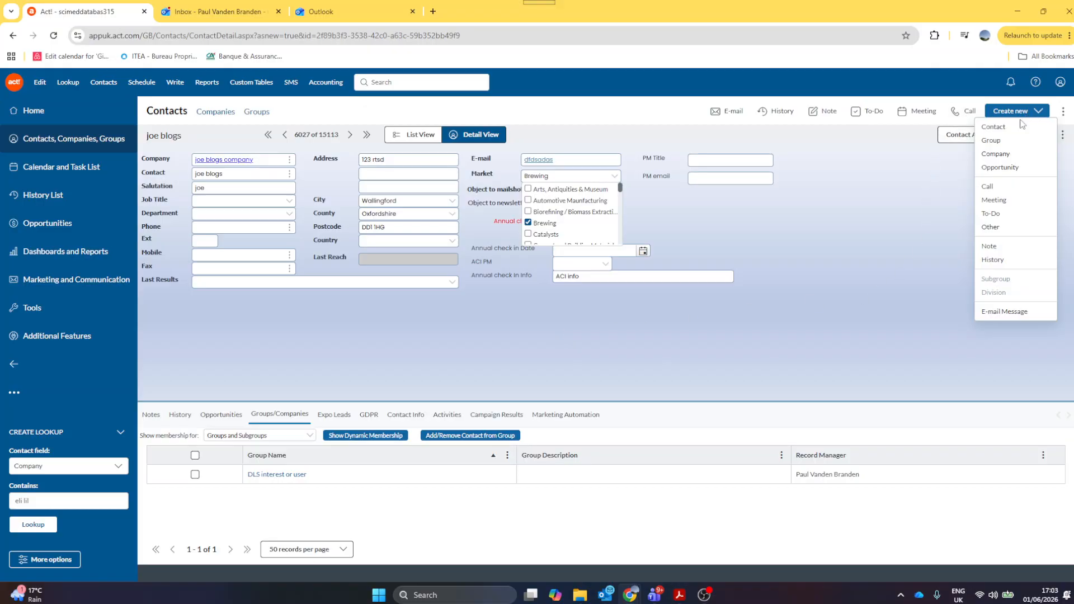
left_click(1014, 129)
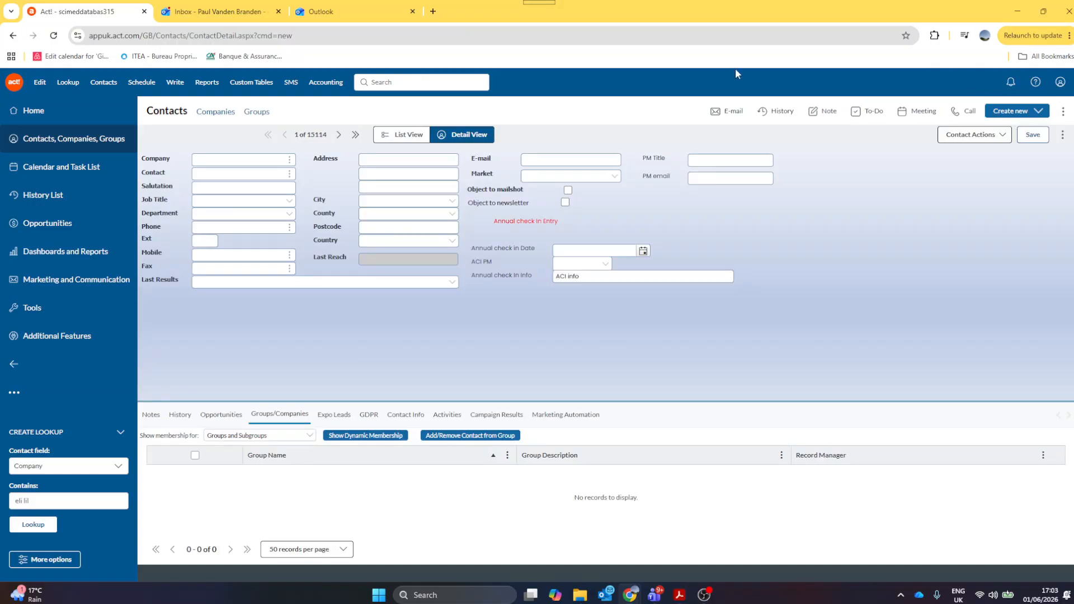
left_click(242, 159)
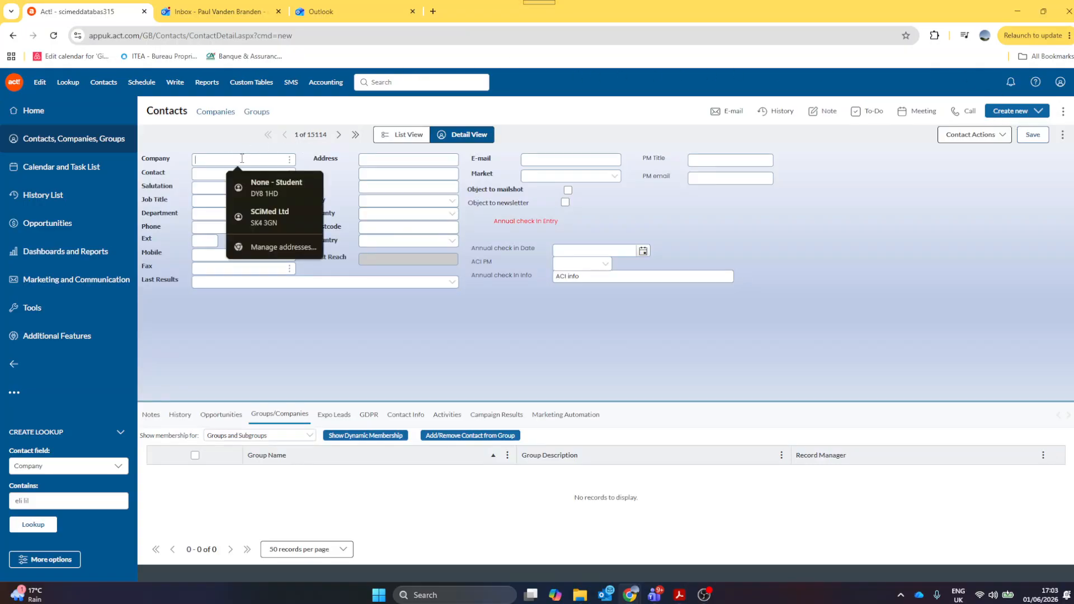
type("iopi[i[")
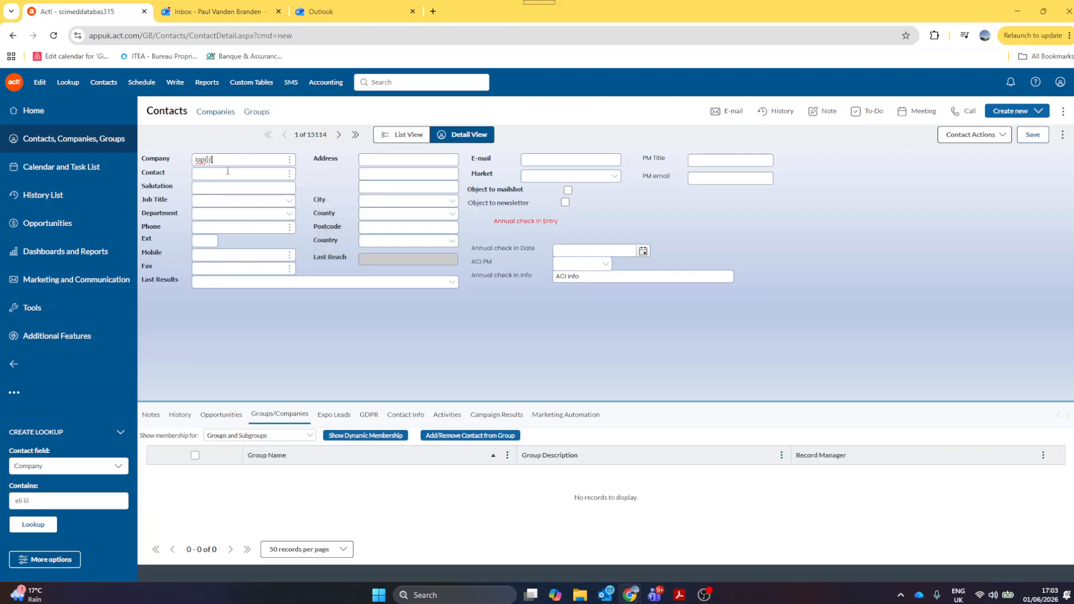
left_click(414, 158)
left_click(277, 173)
type("dasasd")
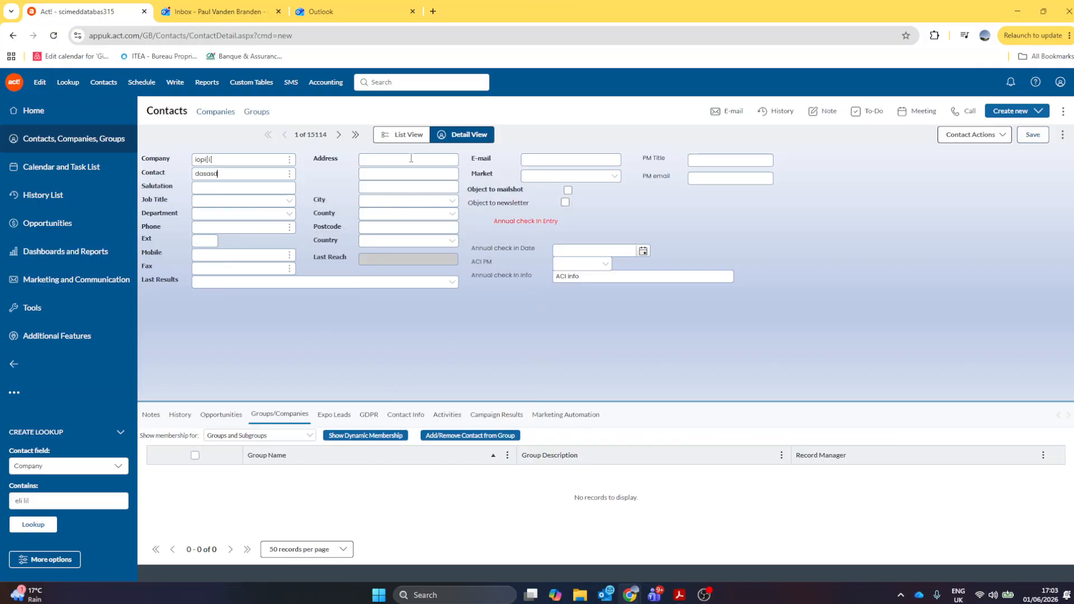
Fill in the first two address lines of the new contact
left_click(381, 162)
type("asdasdas")
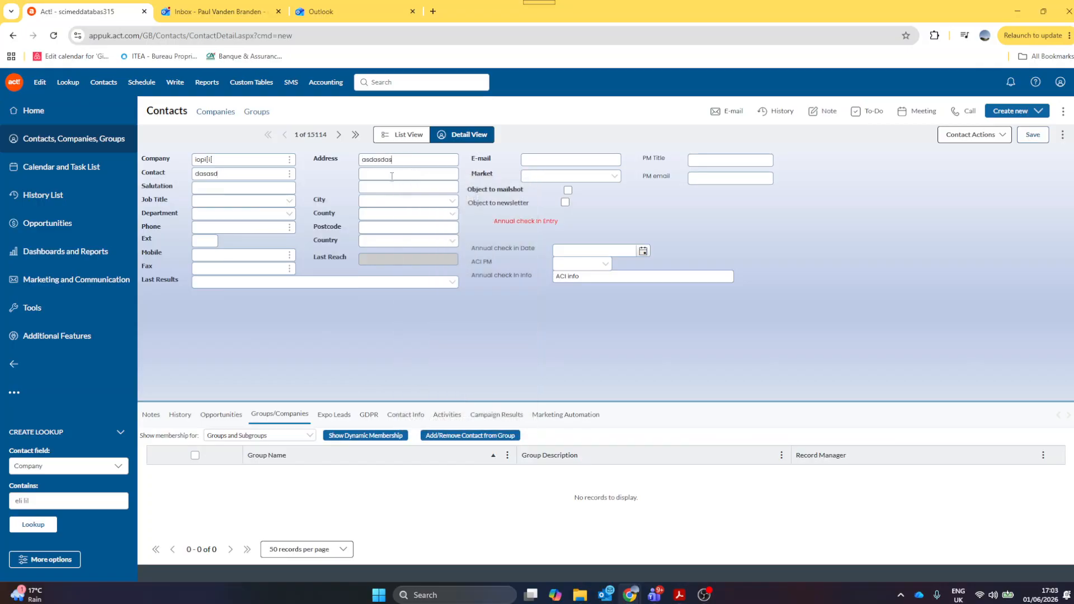
left_click(386, 174)
type("sadASD")
Open the new contact's company link list, and save the contact record, accepting the duplicate
left_click(290, 160)
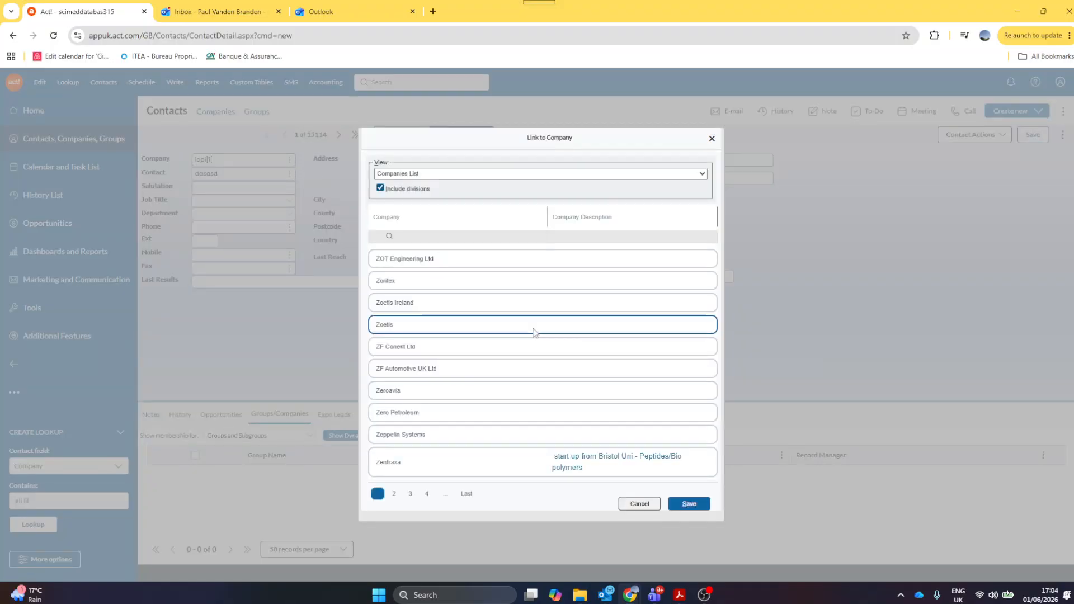
left_click(697, 504)
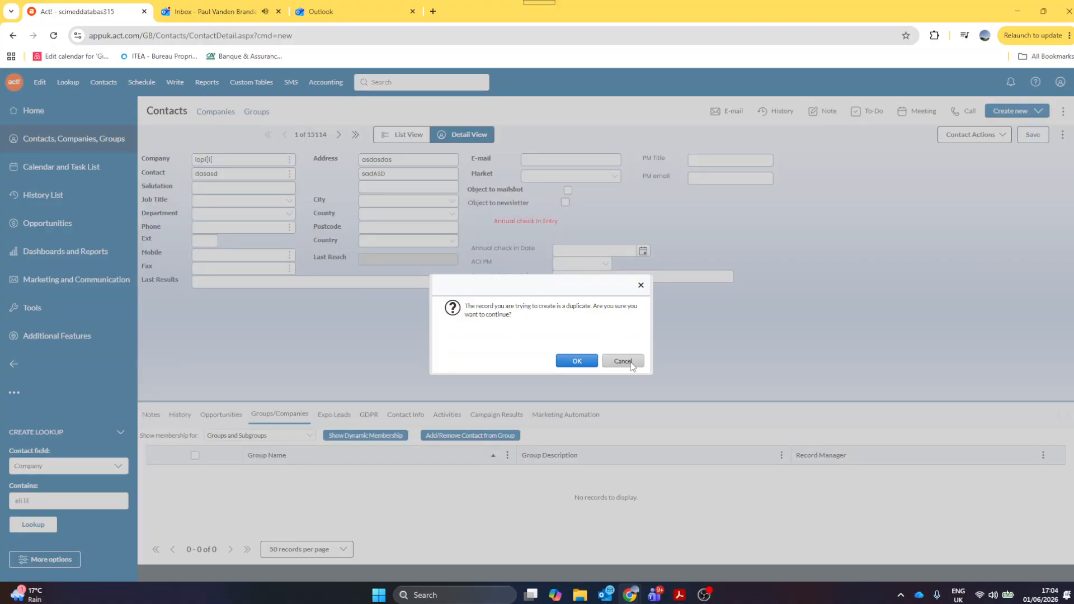
left_click(577, 361)
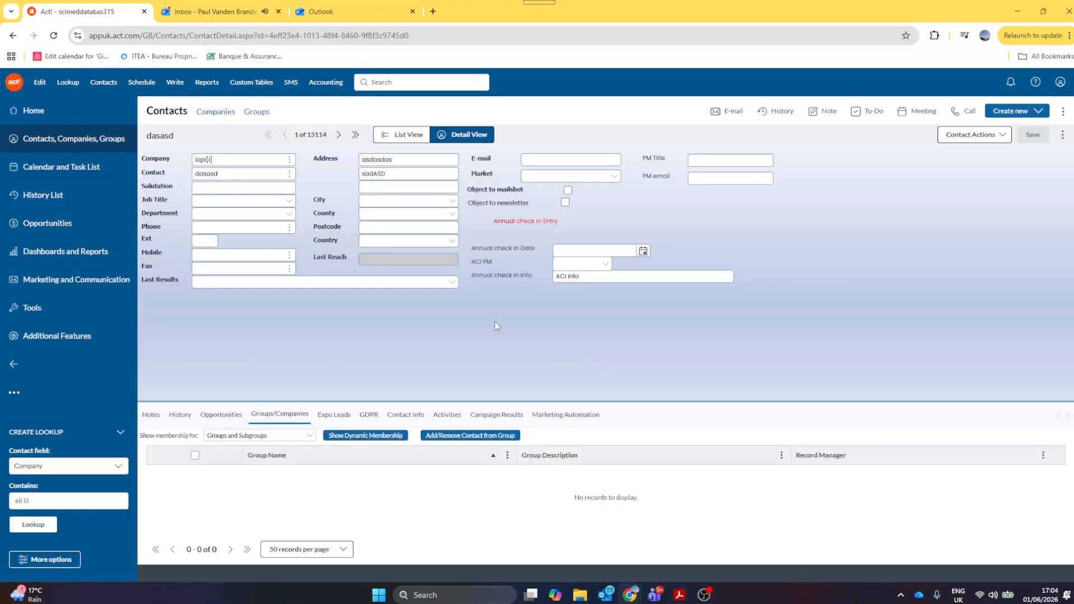
View the companies available for linking to the saved contact, and close the list without choosing one
left_click(221, 188)
left_click(289, 159)
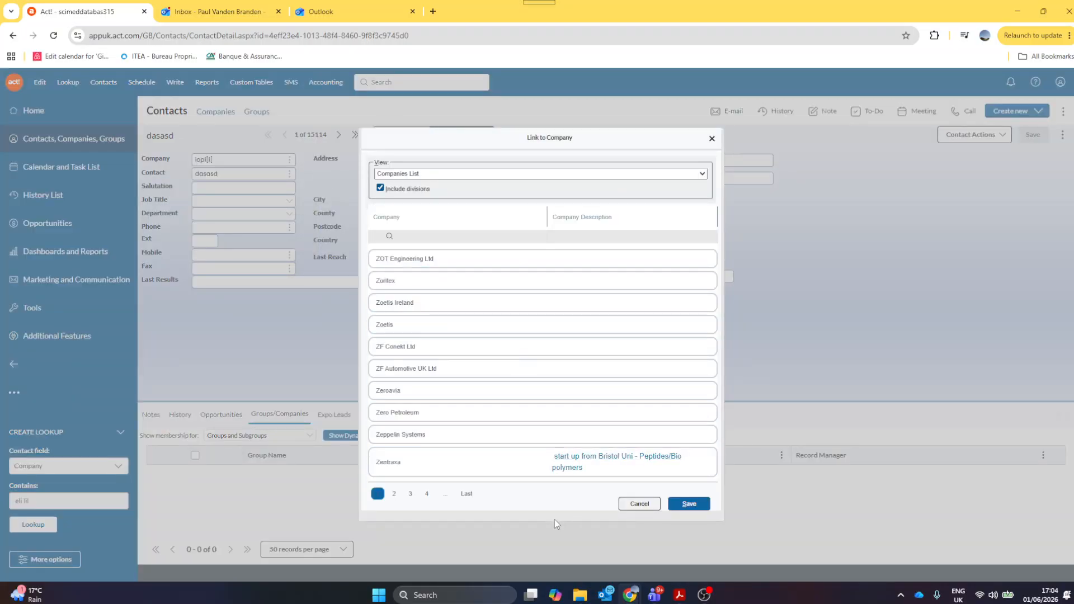
left_click(649, 504)
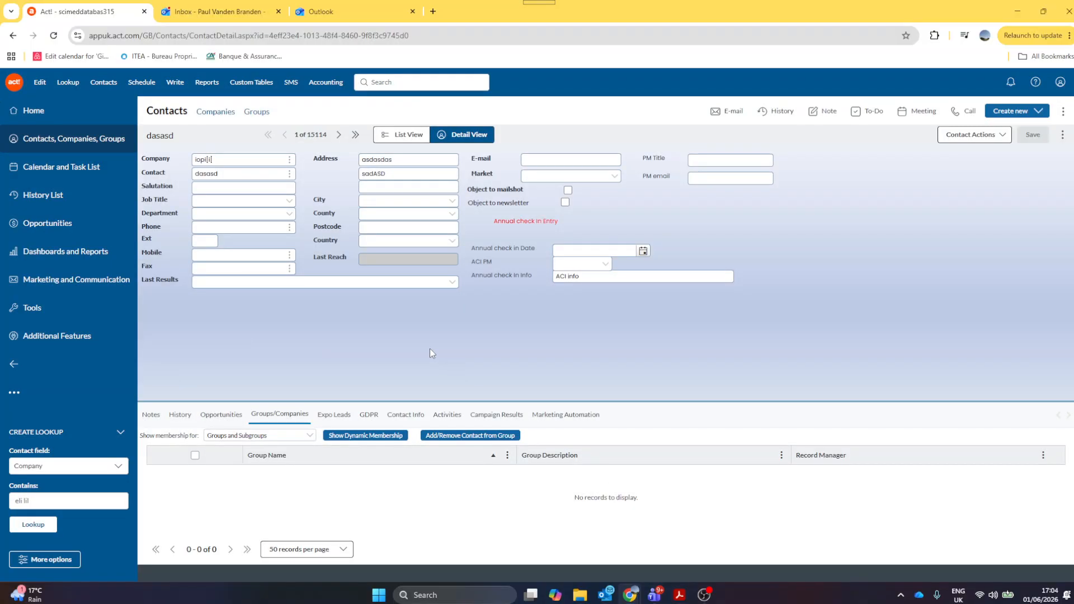
Switch from the contact record to the company records
left_click(219, 114)
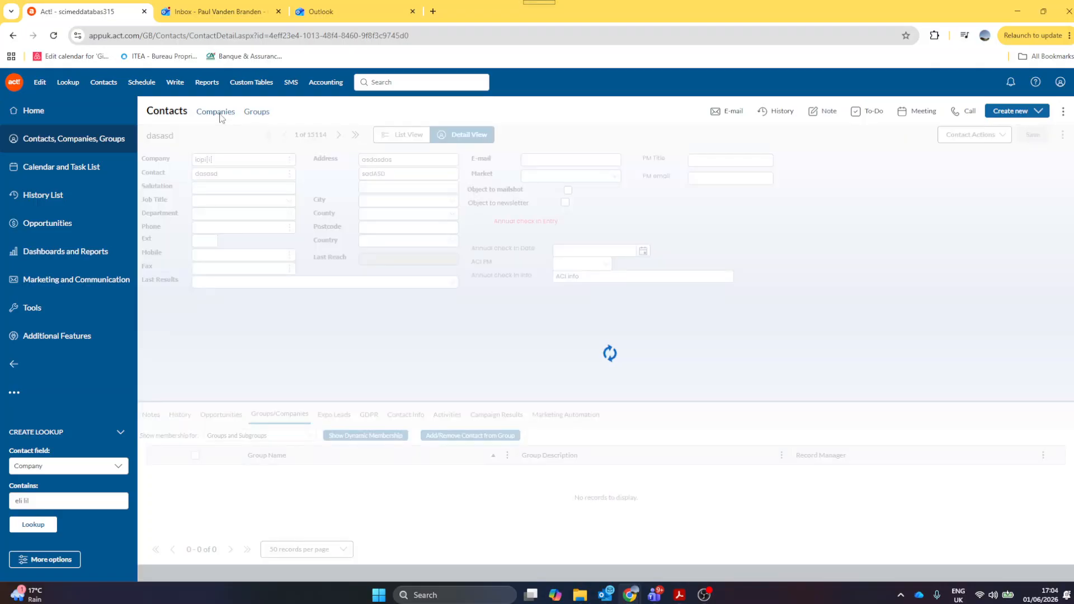